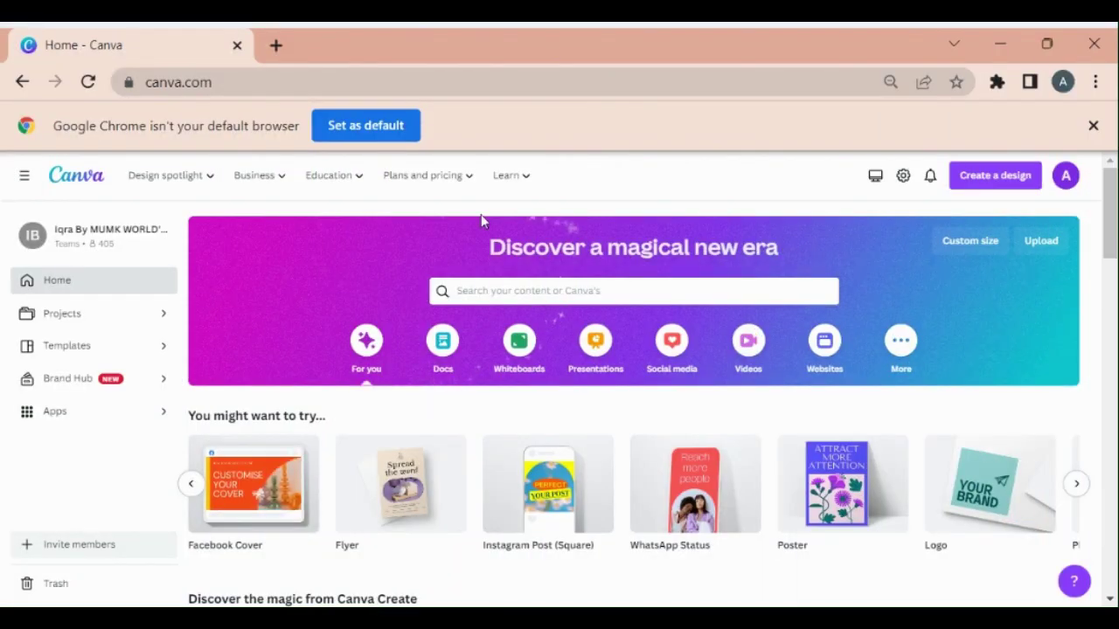
# - Create a blank Instagram Post (Square) design from the Social media templates
pyautogui.click(671, 343)
pyautogui.scroll(-1, 631, 448)
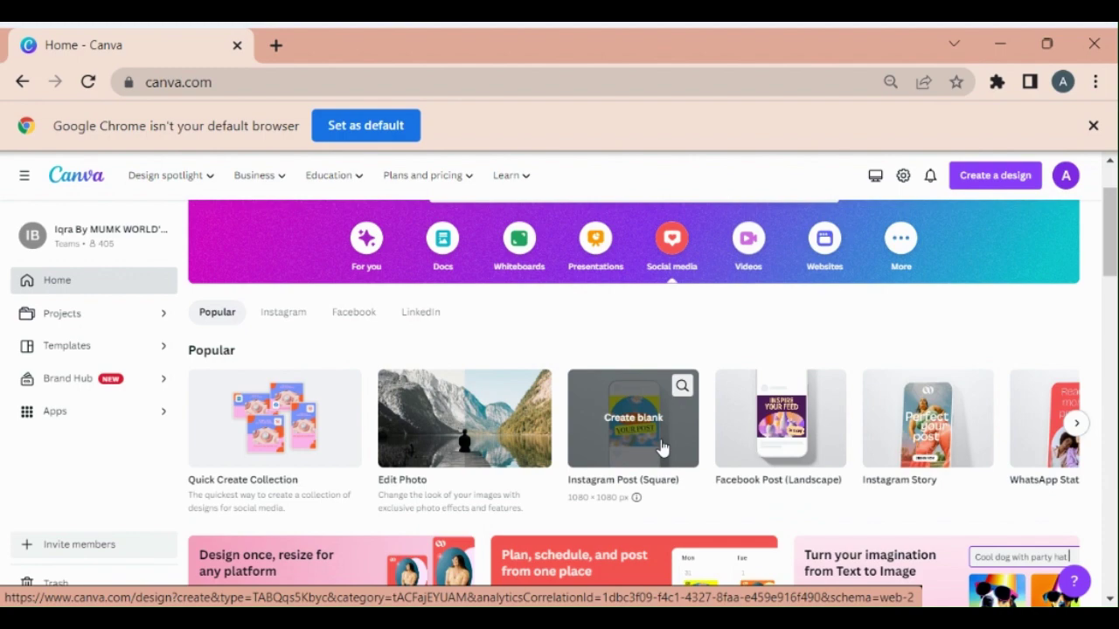
pyautogui.click(662, 446)
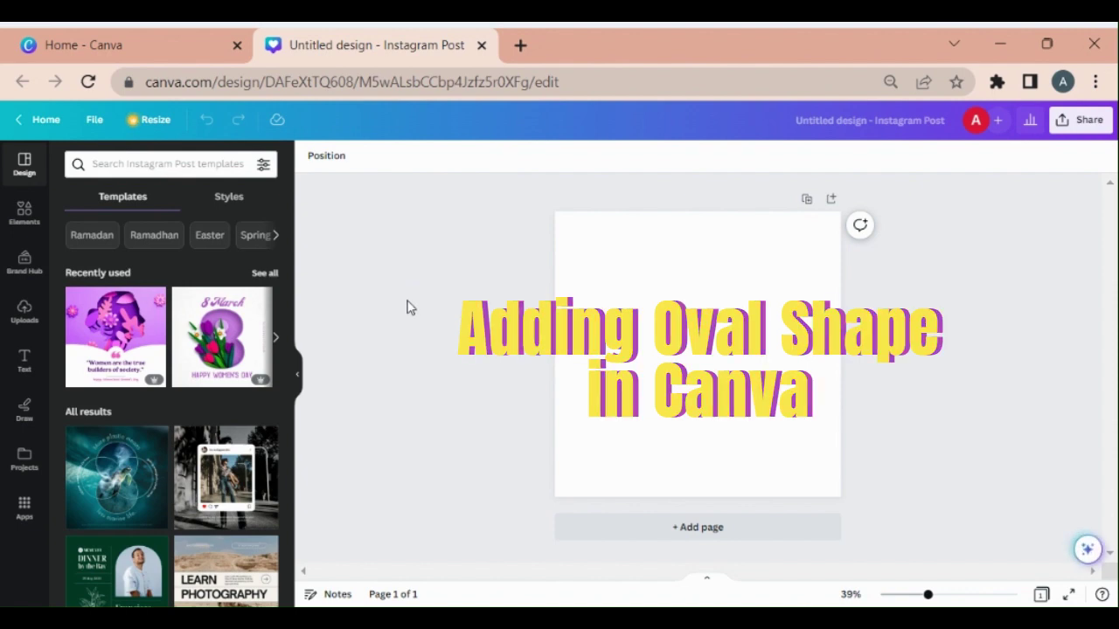
# - Add a grey circle from Elements' Lines & Shapes to the blank post page
pyautogui.click(24, 215)
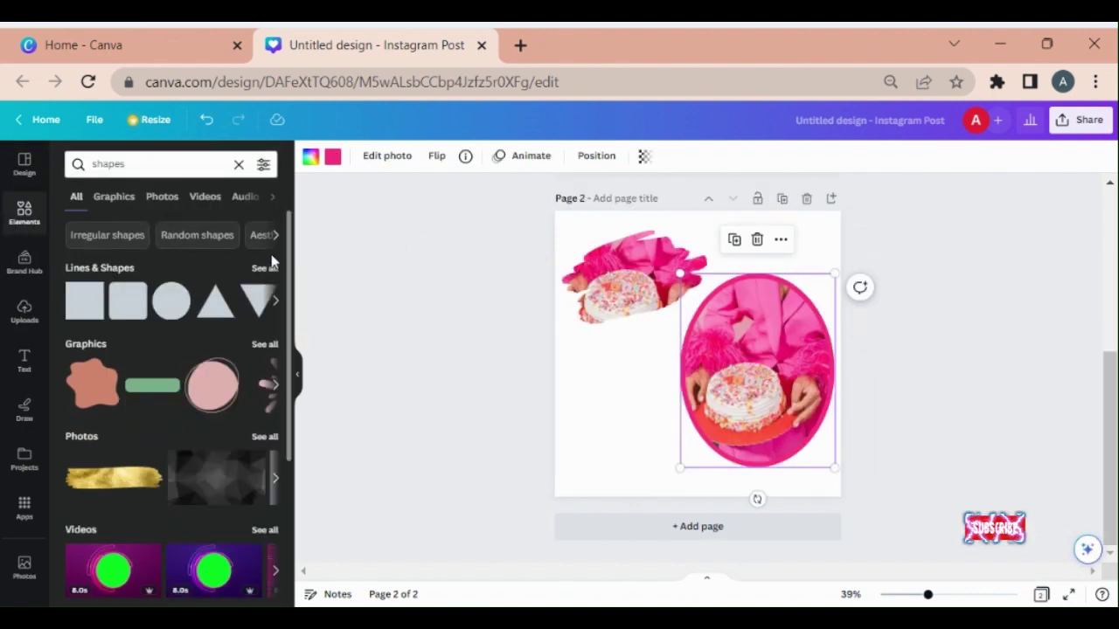
pyautogui.click(266, 270)
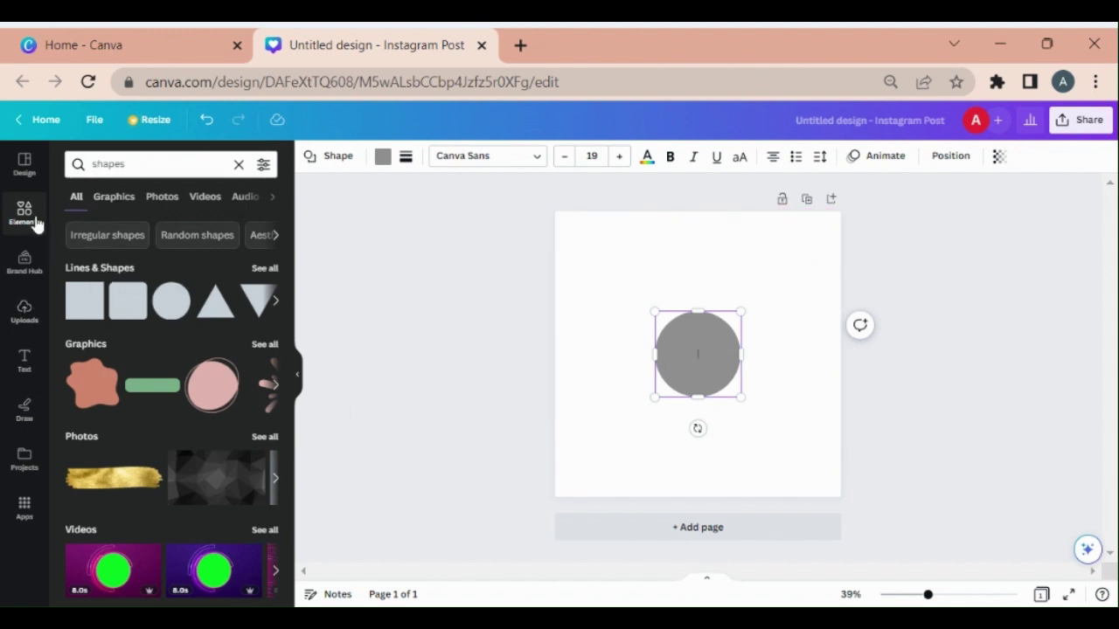
# - Drag a second grey circle onto the page's top left
pyautogui.click(178, 294)
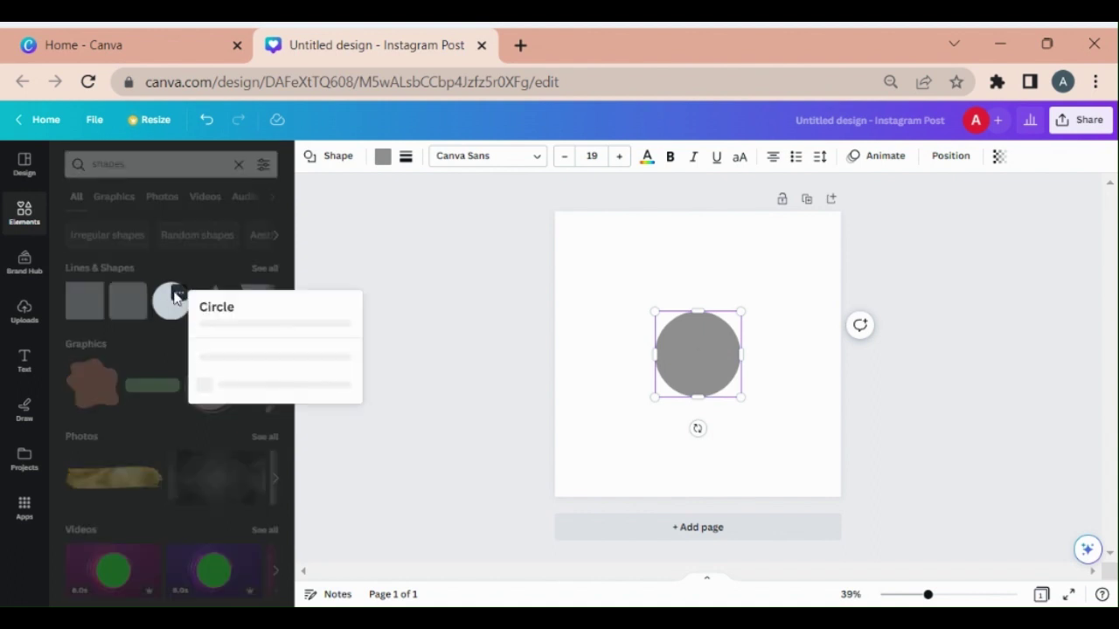
pyautogui.click(166, 315)
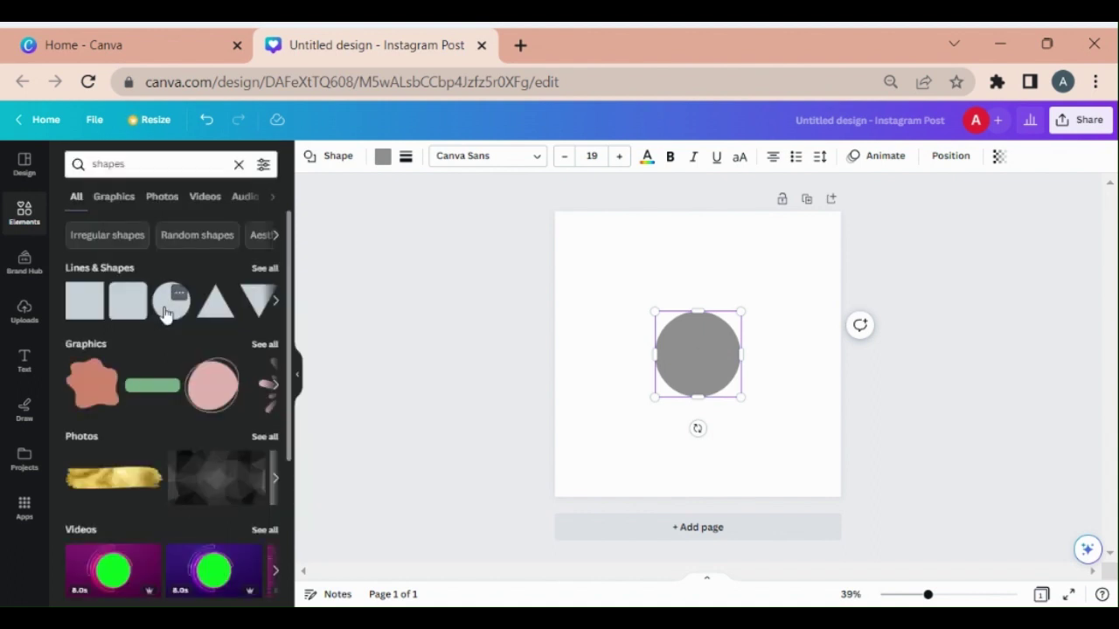
pyautogui.moveTo(166, 315); pyautogui.dragTo(621, 273)
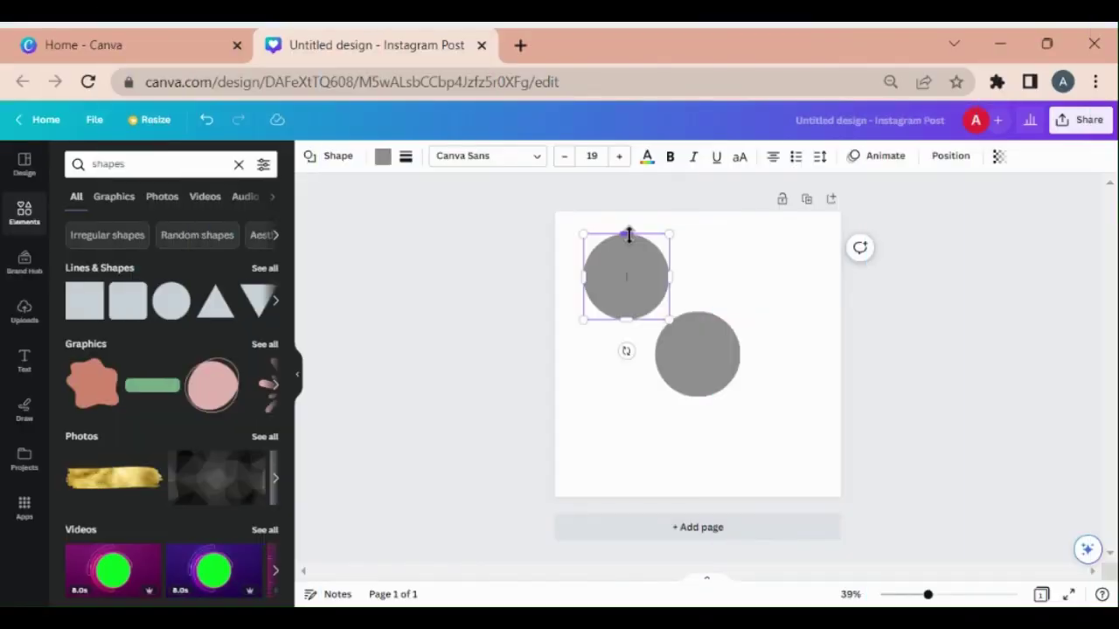
# - Squash the top circle into a small oval and stretch the middle circle into a wide oval
pyautogui.moveTo(628, 236); pyautogui.dragTo(626, 275)
pyautogui.click(798, 299)
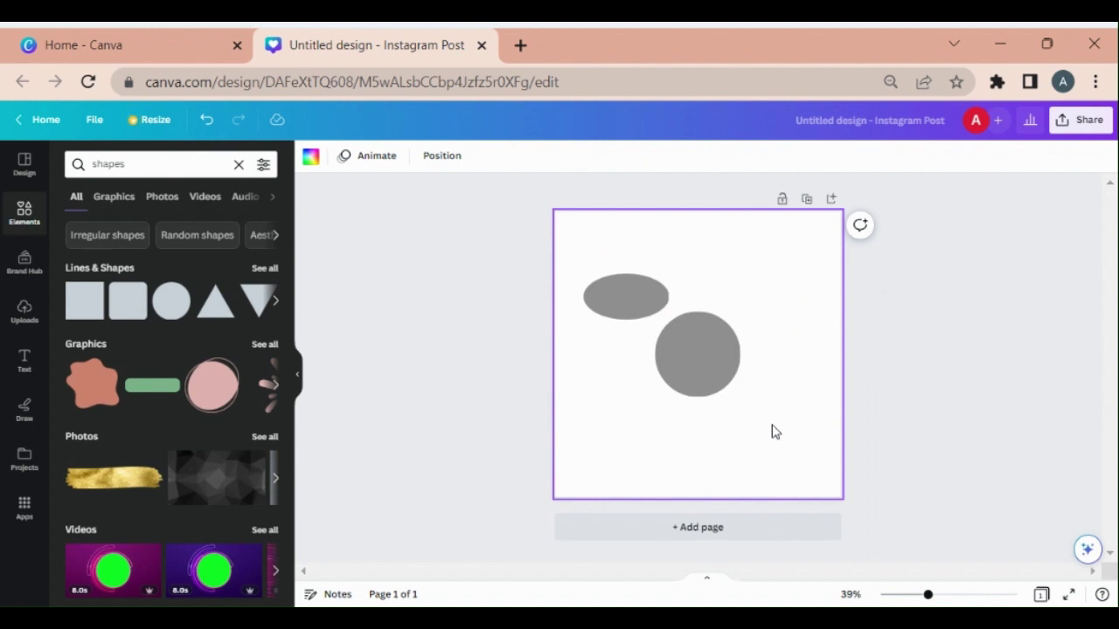
pyautogui.click(695, 351)
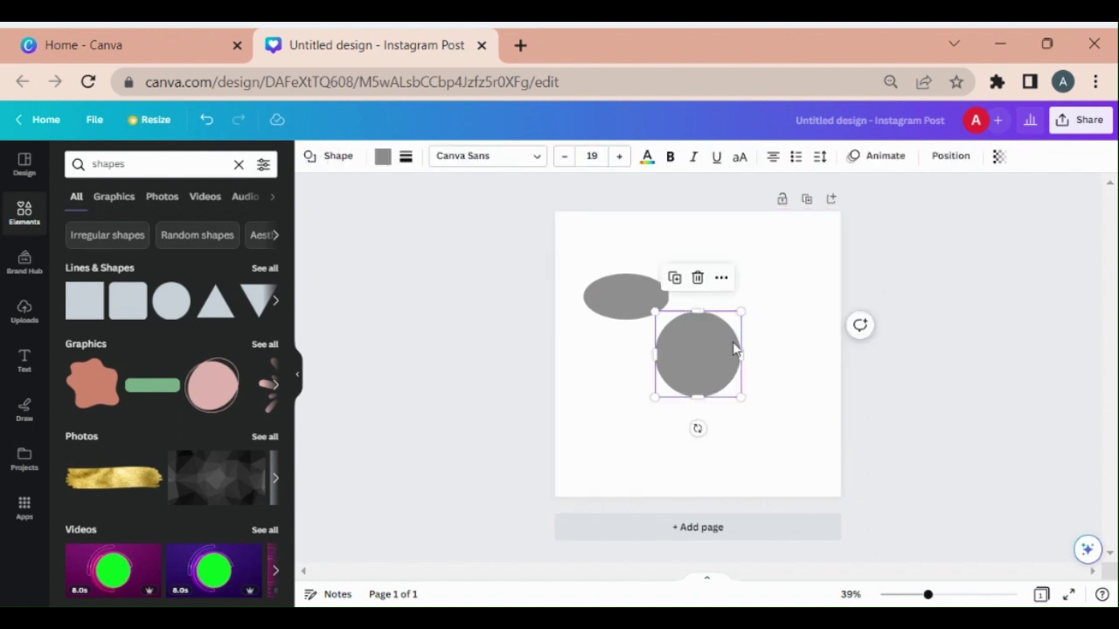
pyautogui.moveTo(703, 309); pyautogui.dragTo(834, 305)
pyautogui.click(609, 432)
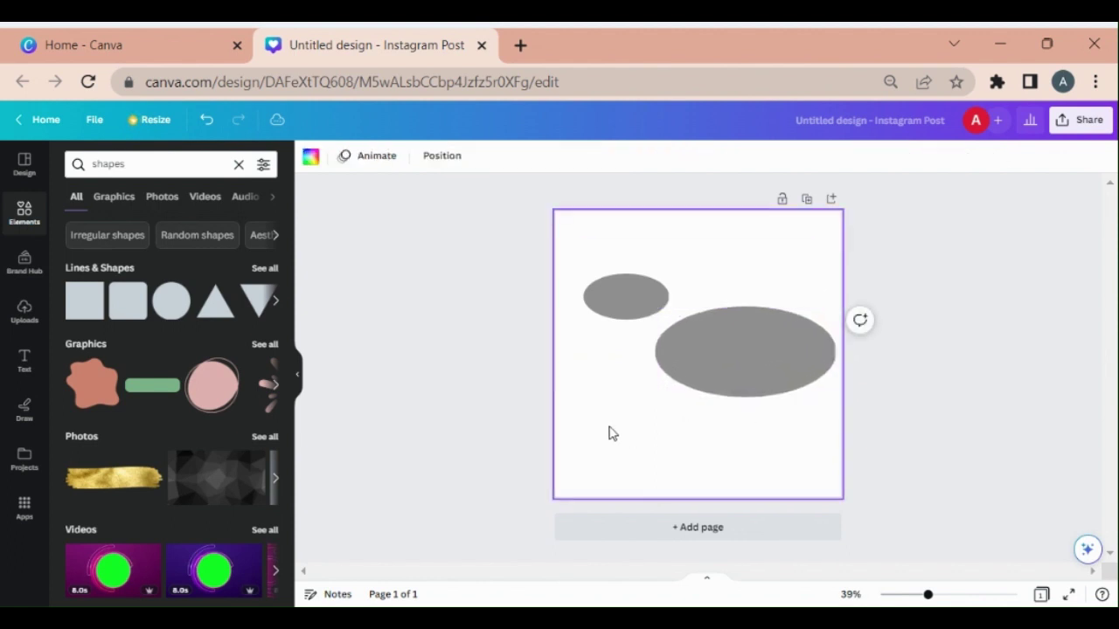
# - Fill the wider oval with the pink-orange gradient from its Color swatch
pyautogui.click(726, 361)
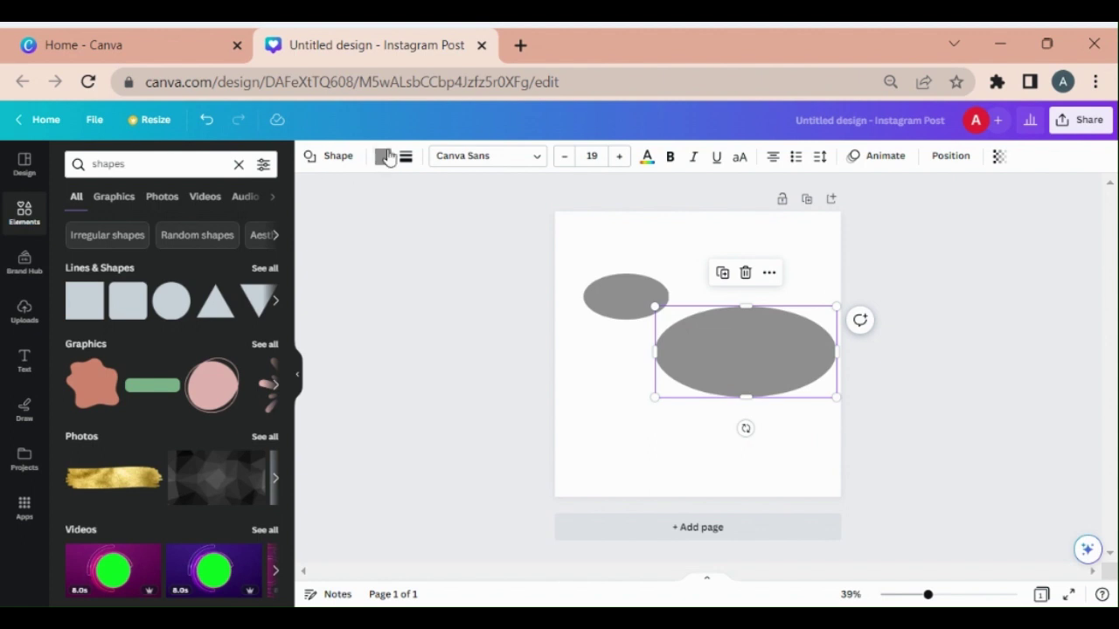
pyautogui.click(383, 156)
pyautogui.scroll(-3, 185, 399)
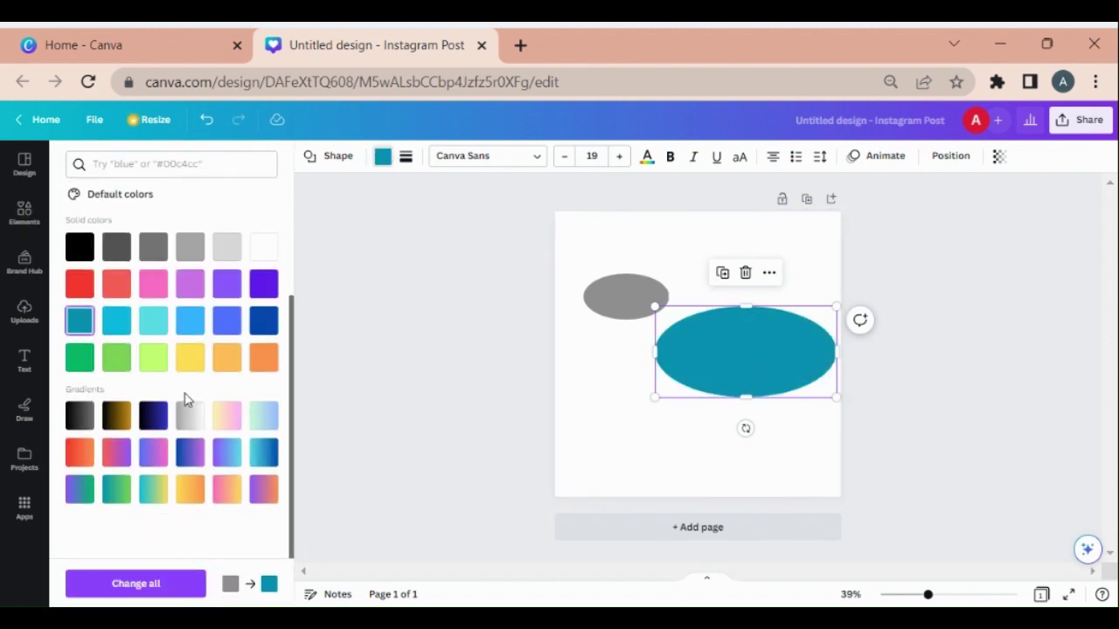
pyautogui.click(226, 491)
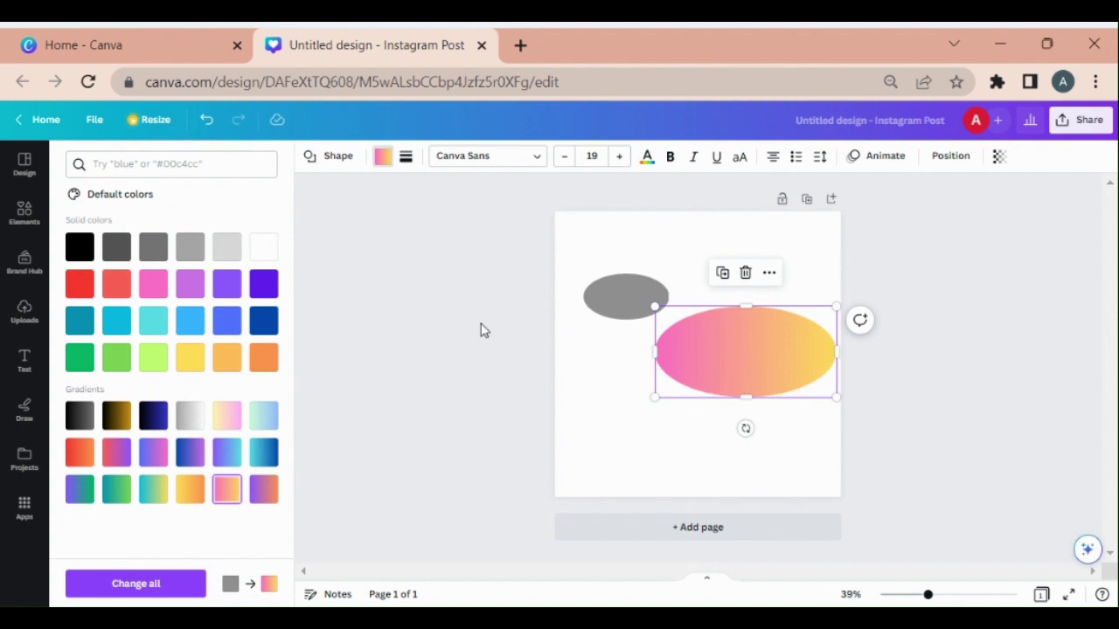
pyautogui.click(590, 410)
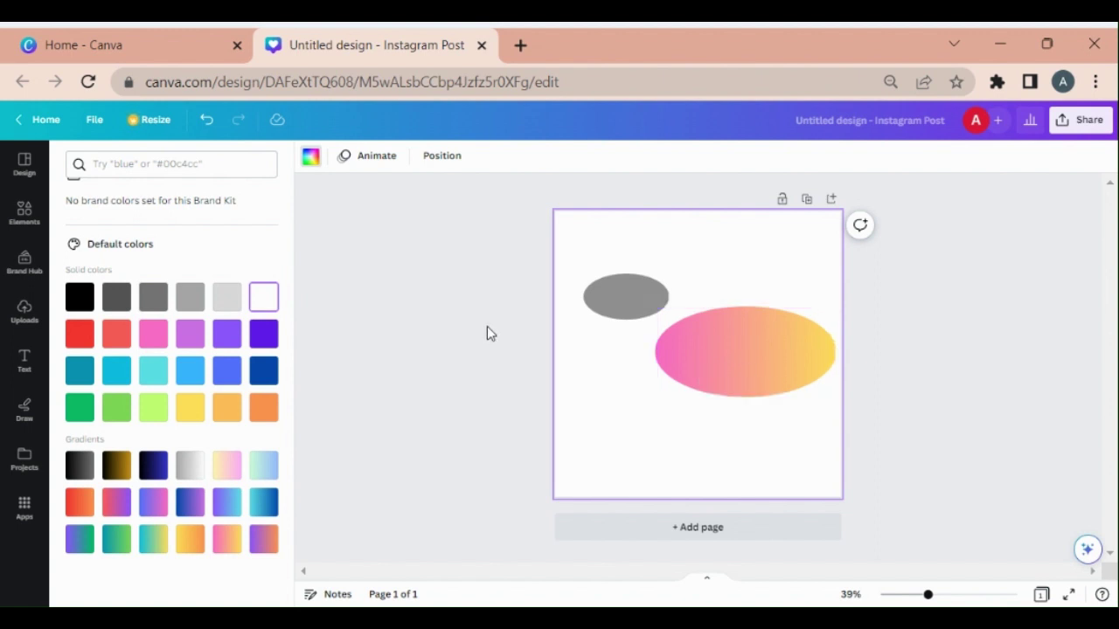
# - Insert the pink cake image from Apps > Photos' Recently used onto the page
pyautogui.click(23, 217)
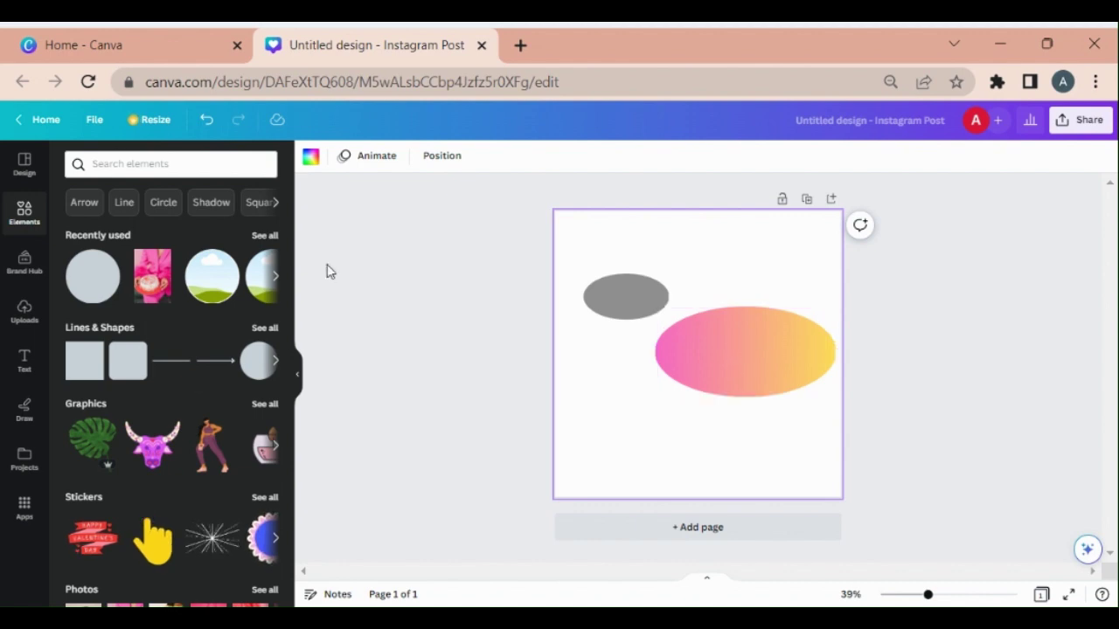
pyautogui.click(24, 515)
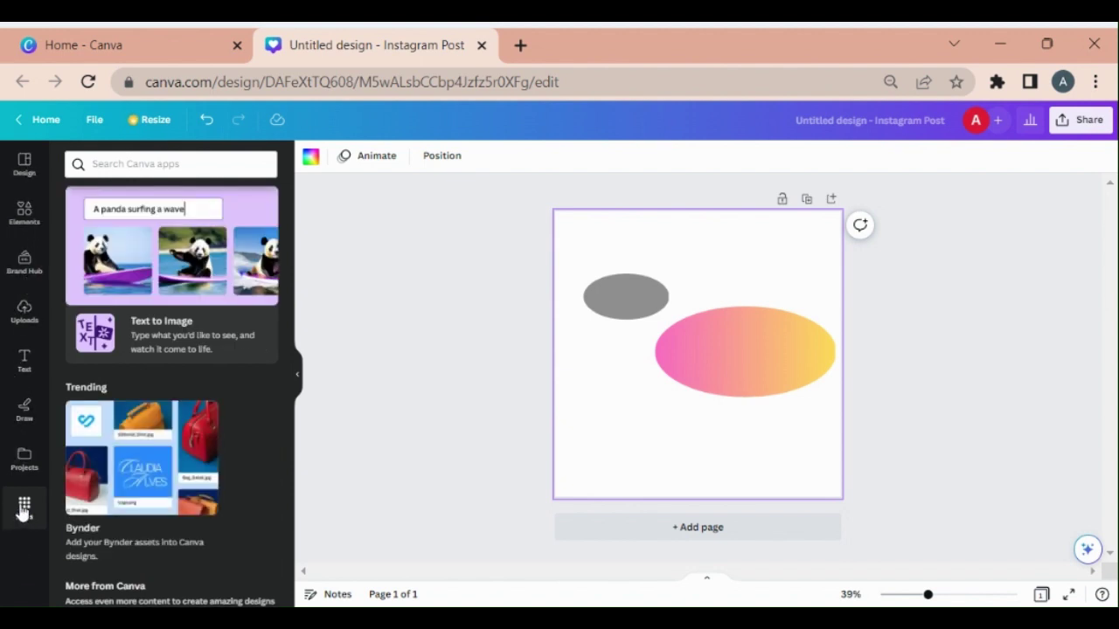
pyautogui.scroll(-5, 143, 412)
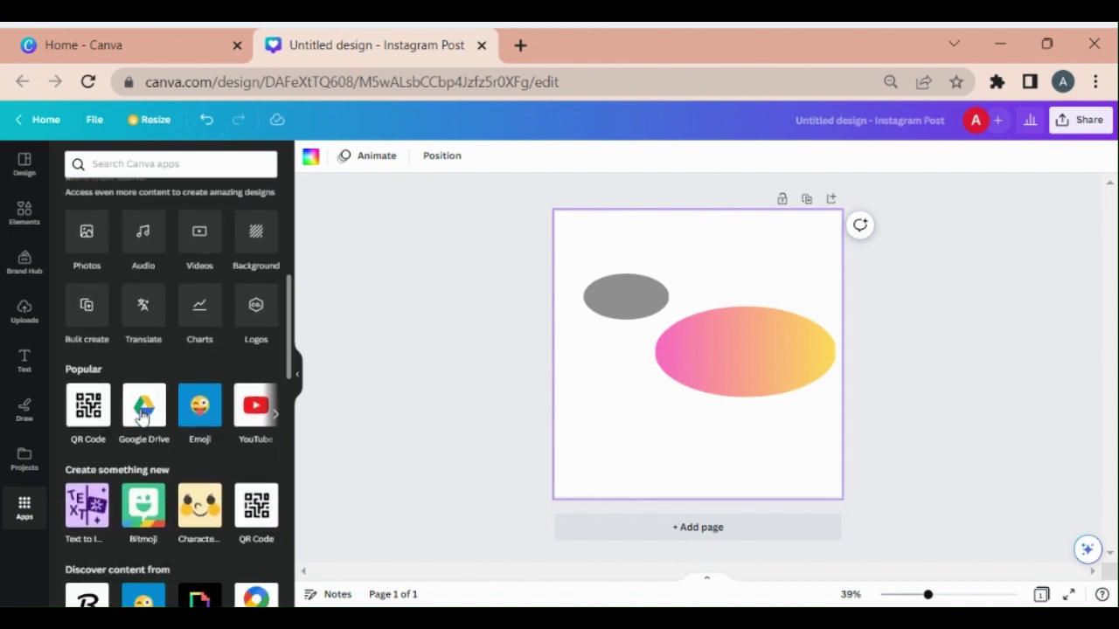
pyautogui.click(90, 236)
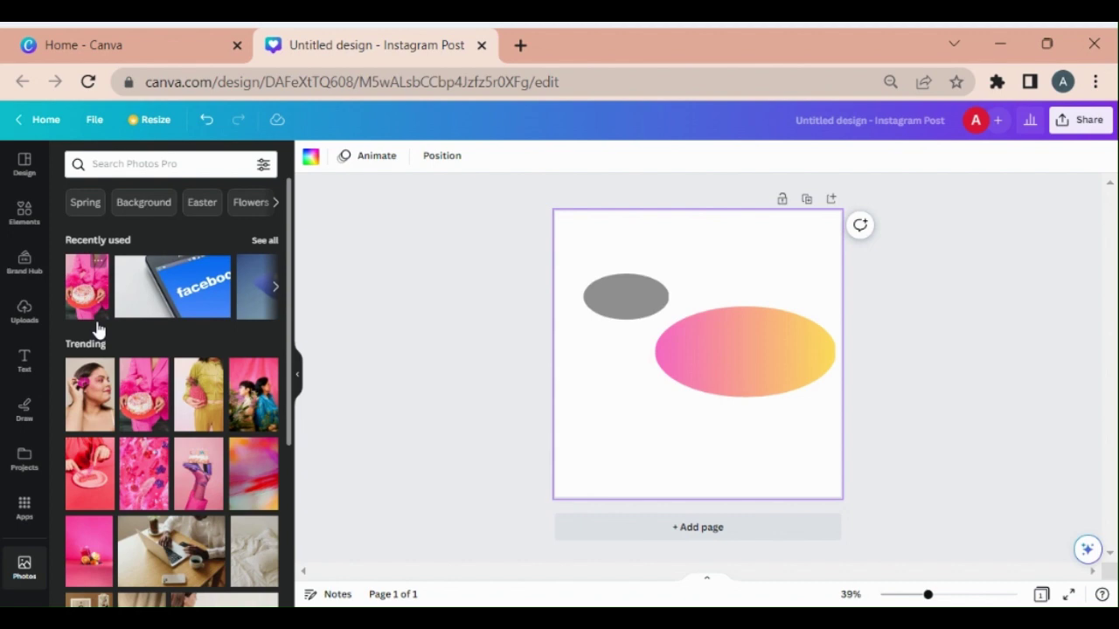
pyautogui.click(90, 264)
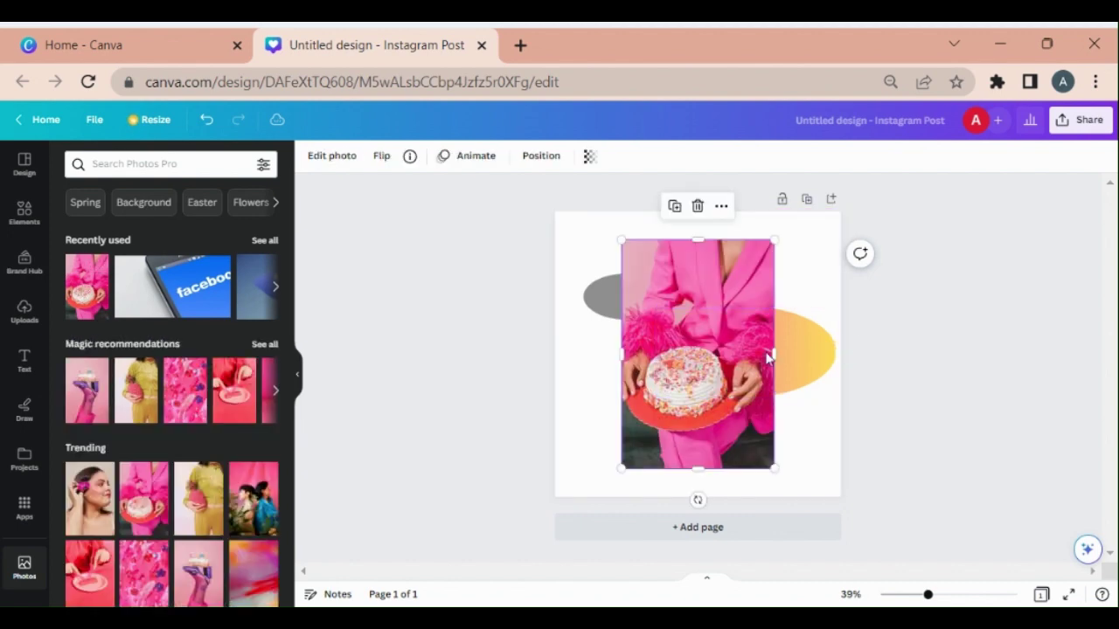
# - Move the cake photo right so it sits over the gradient oval
pyautogui.moveTo(688, 352); pyautogui.dragTo(730, 362)
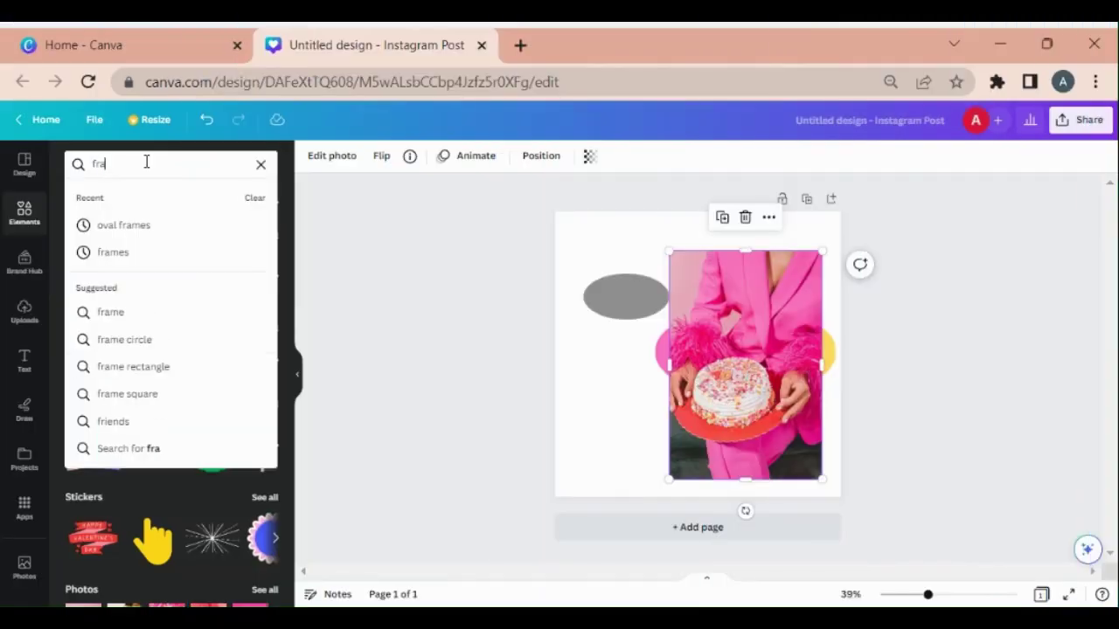
# - Search elements for 'frames', list all frame shapes, and add a blank Page 2
pyautogui.press('Return')
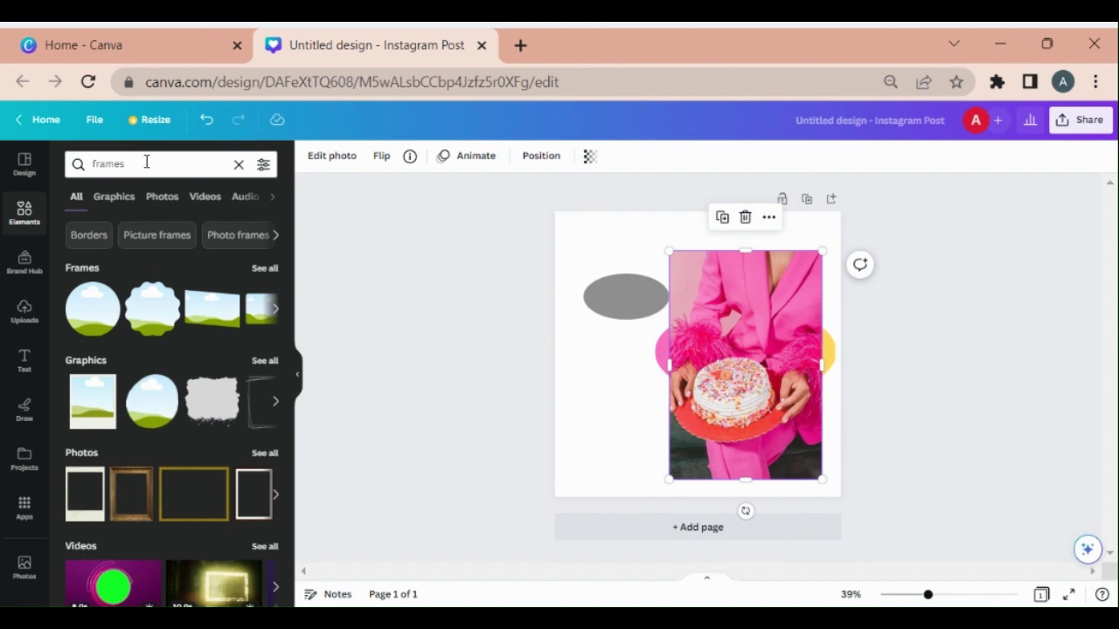
pyautogui.scroll(-2, 156, 331)
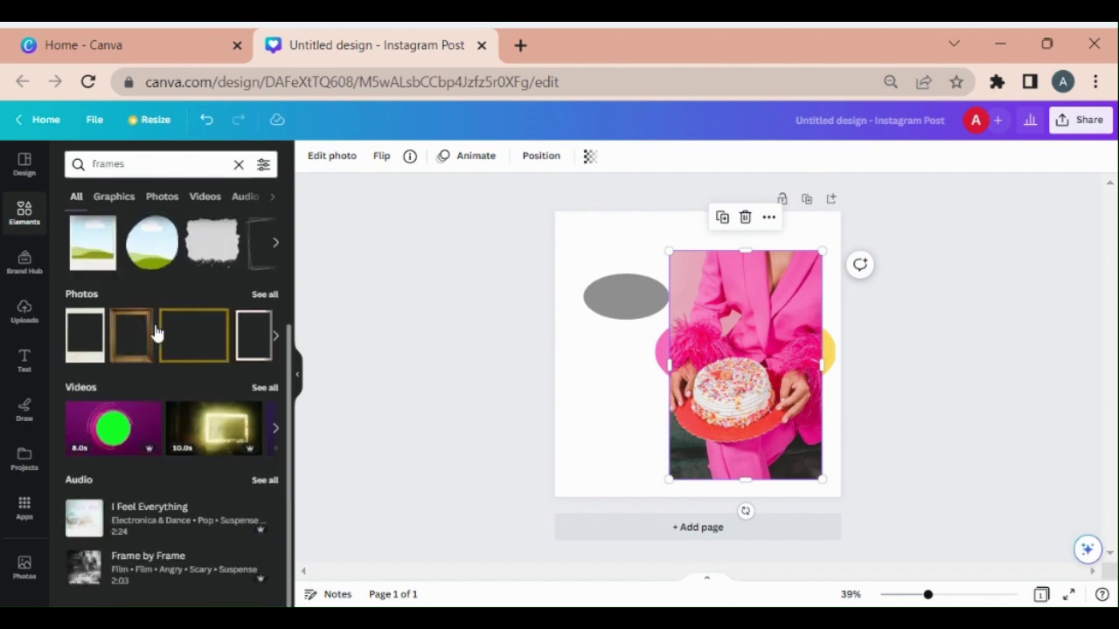
pyautogui.scroll(2, 158, 315)
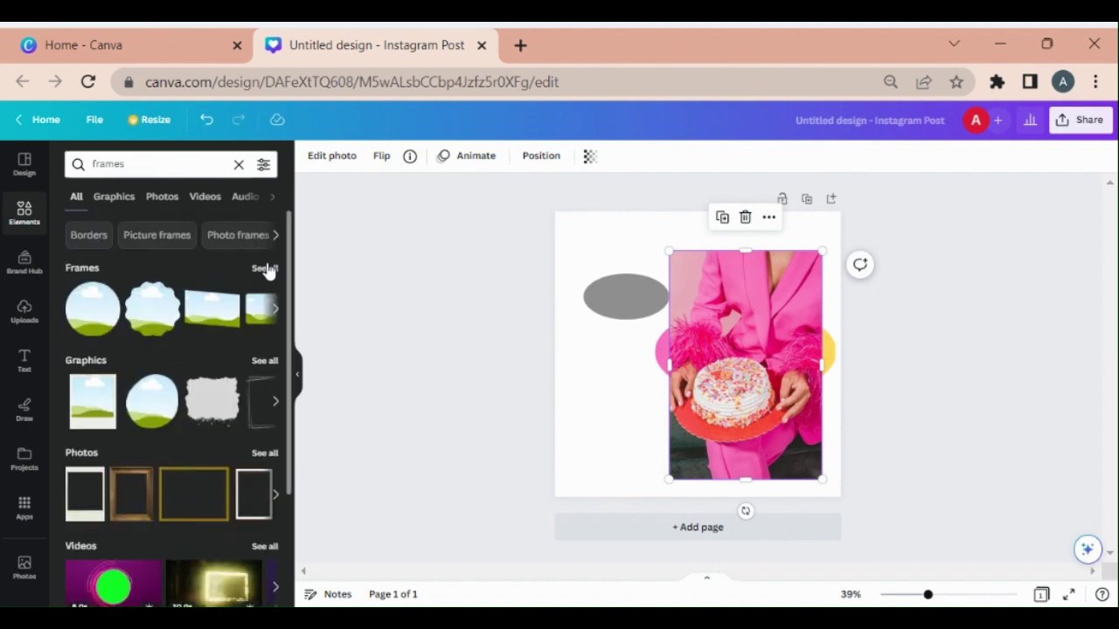
pyautogui.click(266, 269)
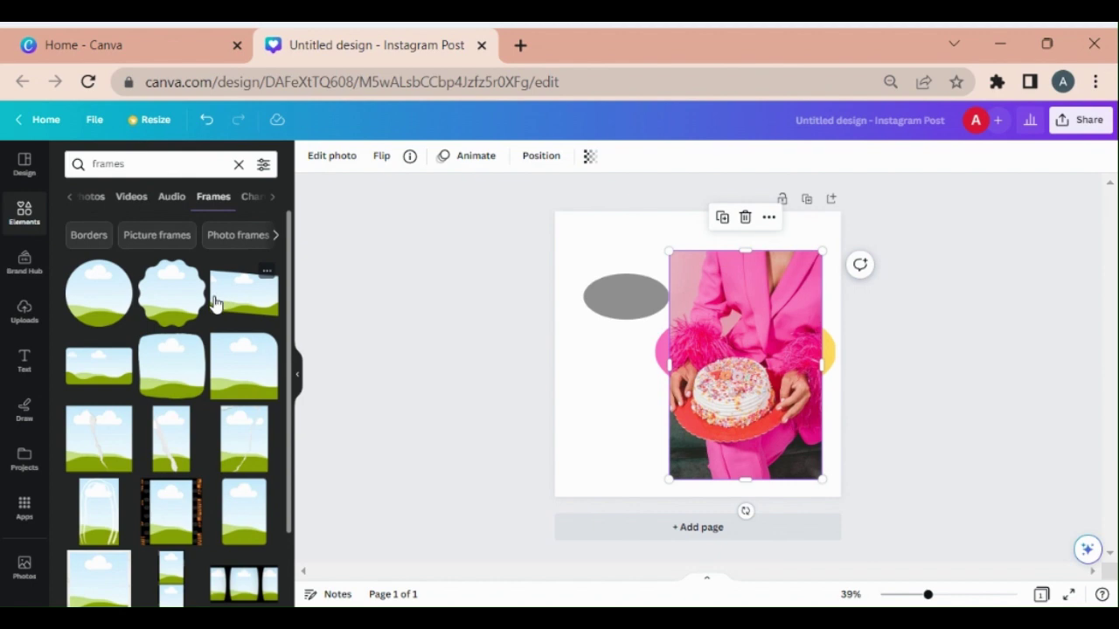
pyautogui.scroll(-5, 220, 330)
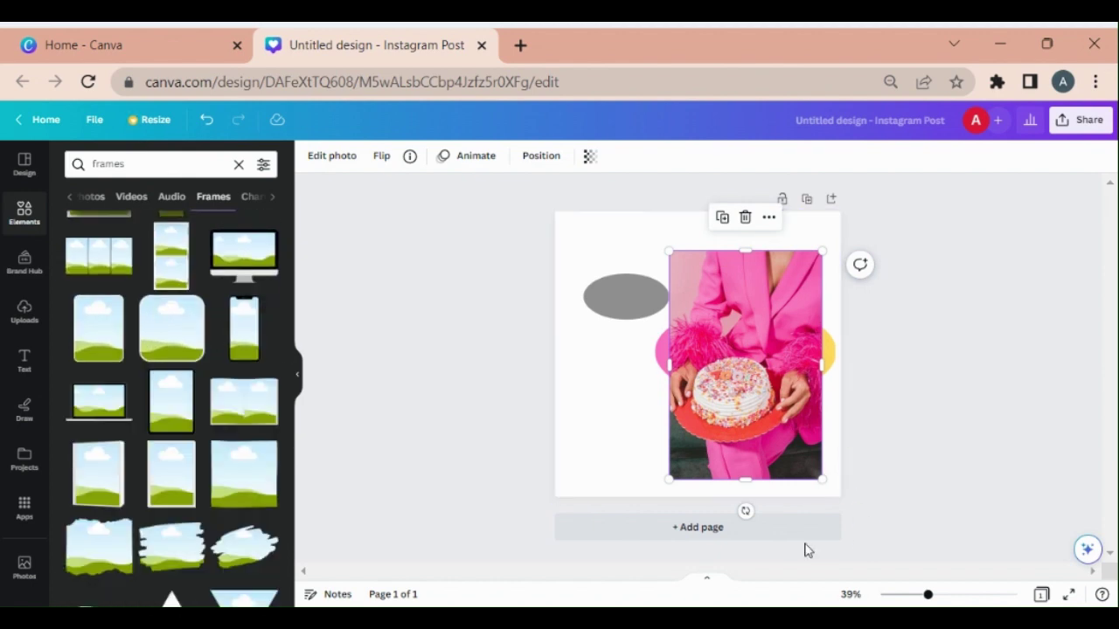
pyautogui.click(712, 533)
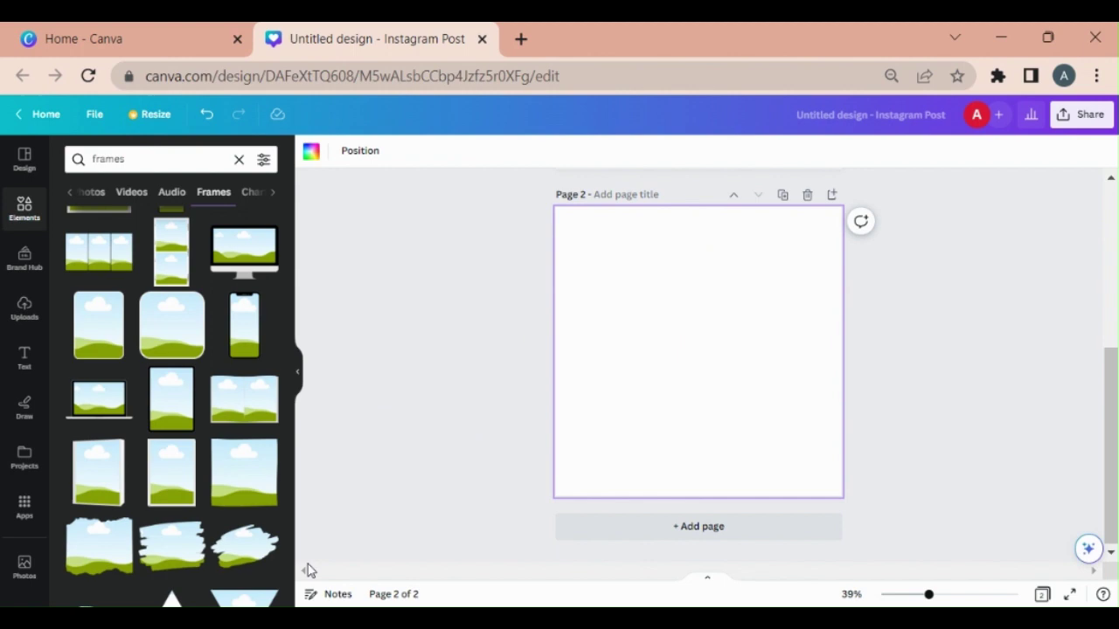
# - Add a brush-stroke frame to Page 2 and drop the pasted cake photo into it
pyautogui.click(245, 553)
pyautogui.scroll(5, 516, 370)
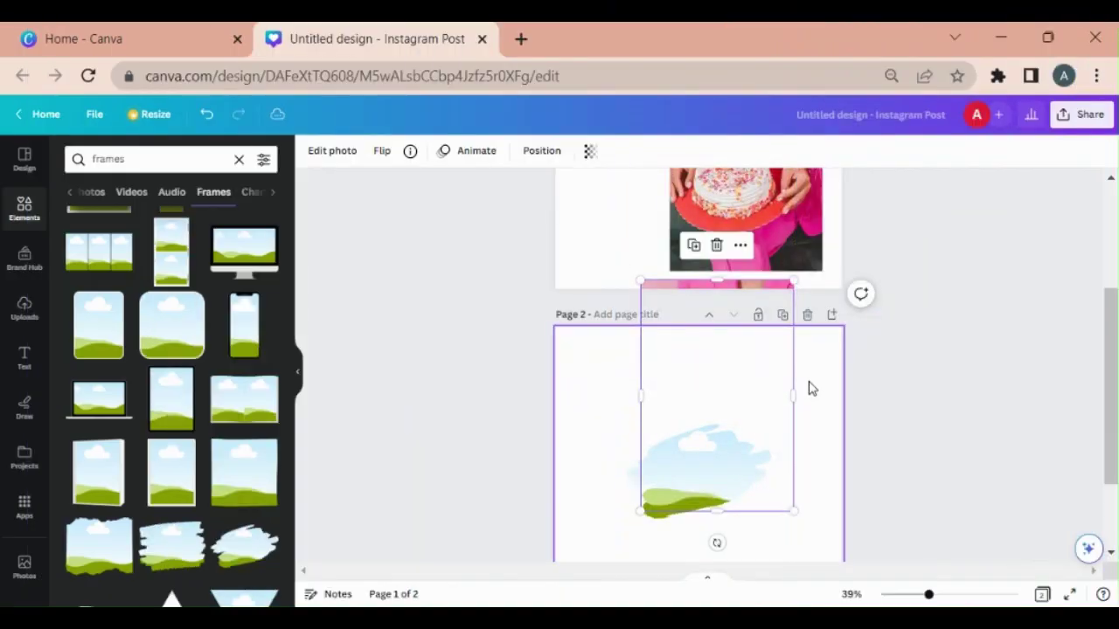
pyautogui.hotkey('ctrl', 'v')
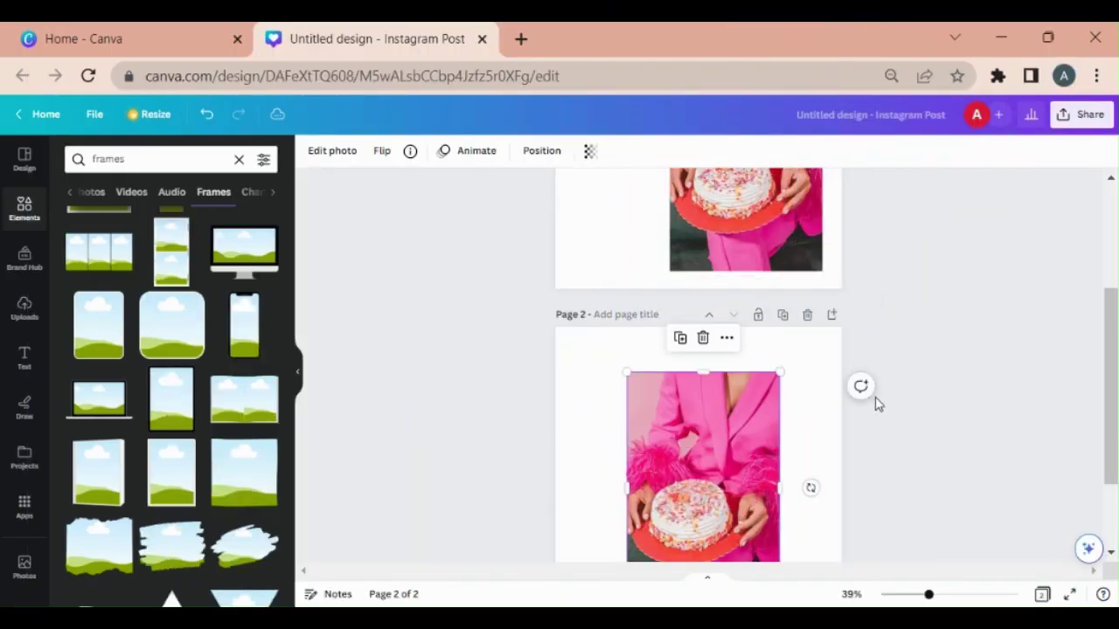
pyautogui.moveTo(759, 406); pyautogui.dragTo(639, 428)
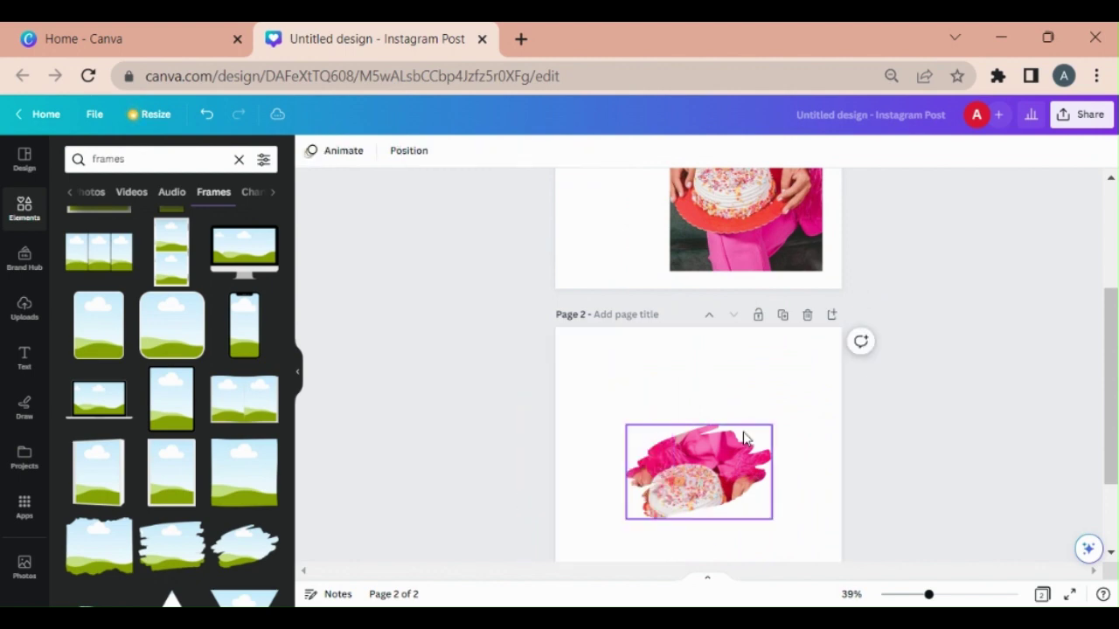
pyautogui.scroll(-10, 150, 337)
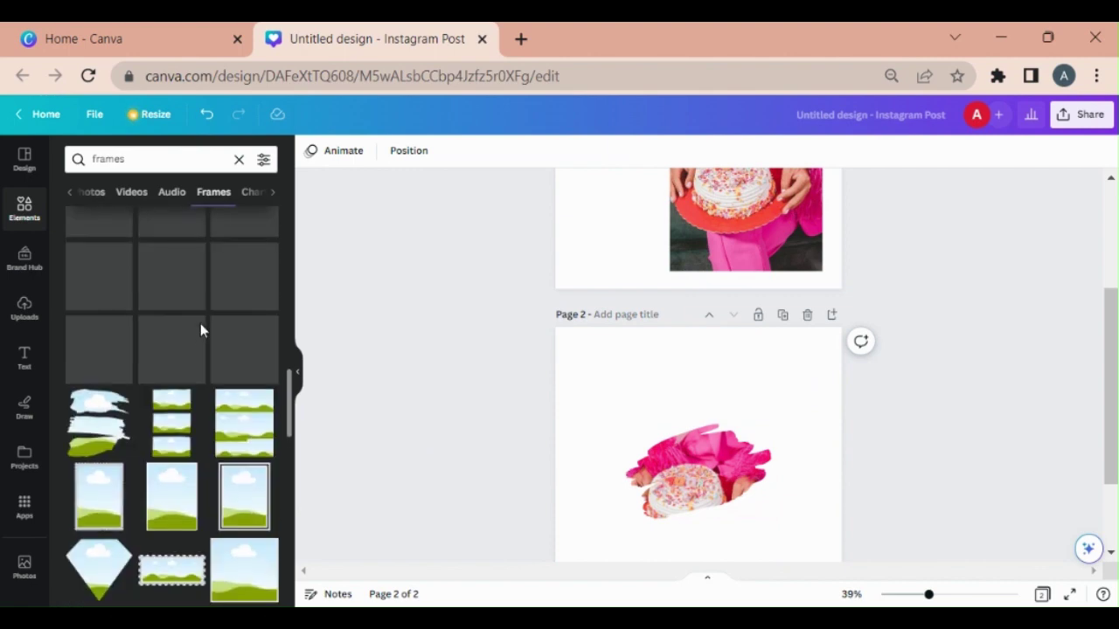
pyautogui.scroll(-4, 200, 331)
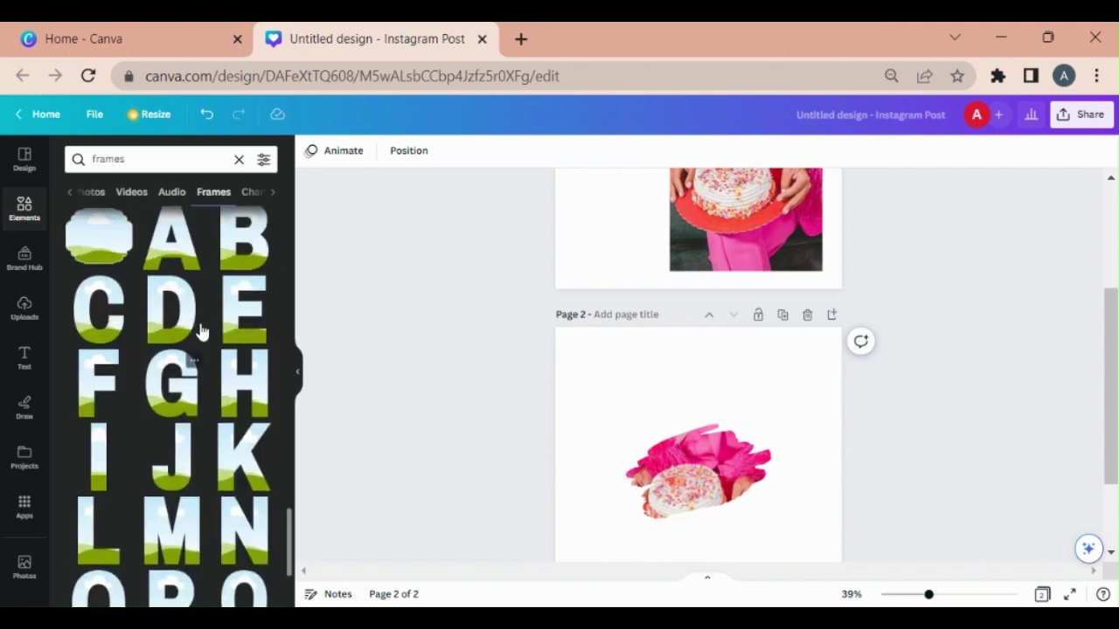
pyautogui.scroll(5, 200, 367)
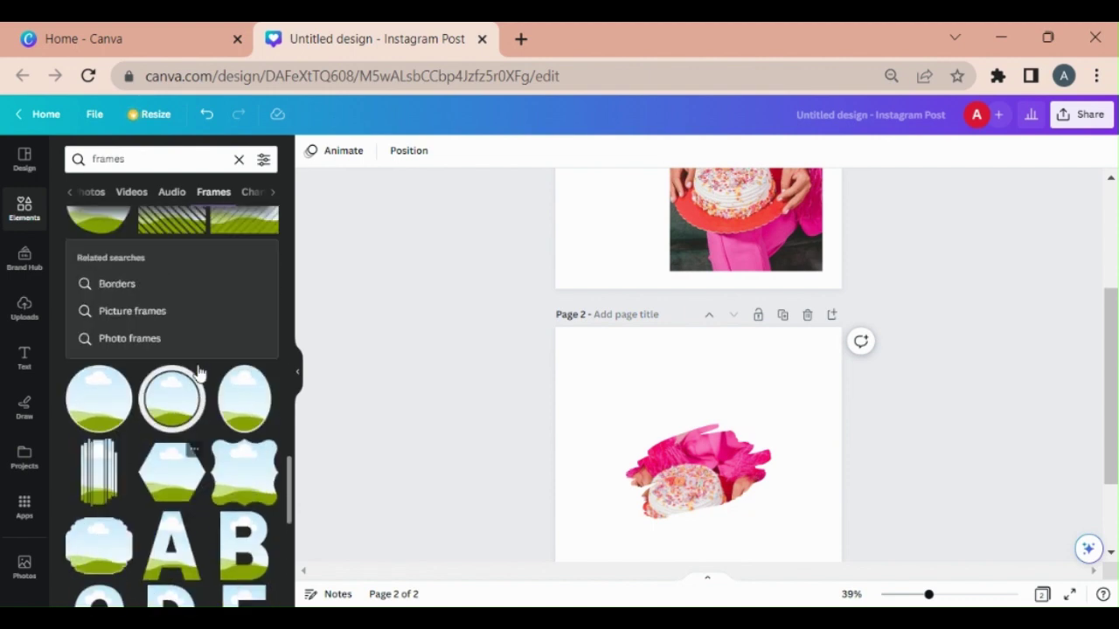
# - Add an oval frame to Page 2, rotate it sideways, and move it below the brush-stroke photo
pyautogui.click(245, 384)
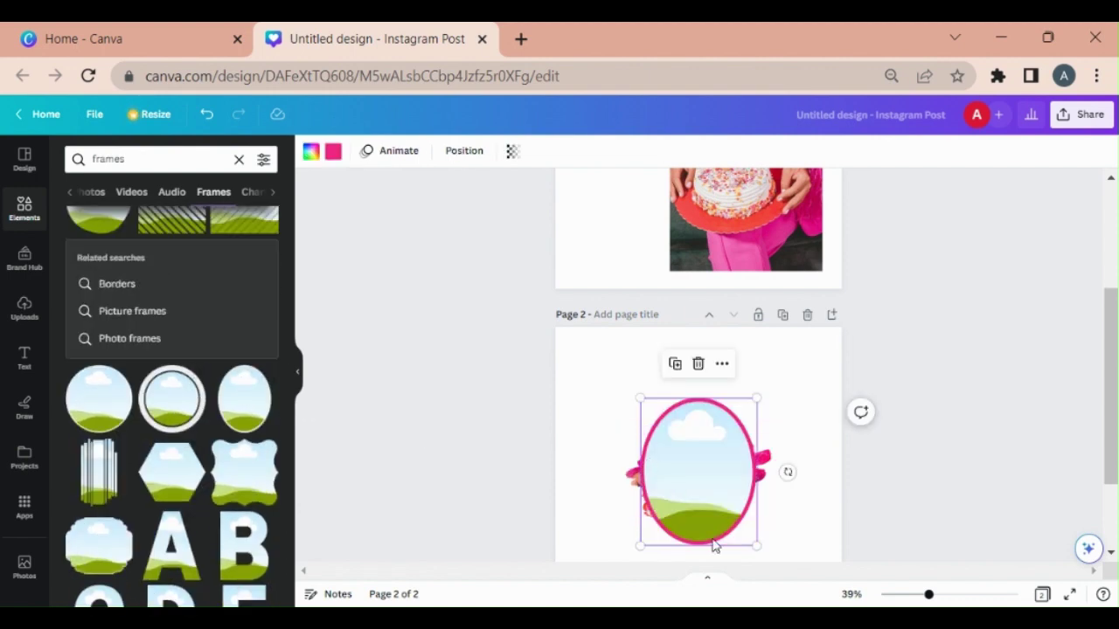
pyautogui.scroll(-2, 807, 477)
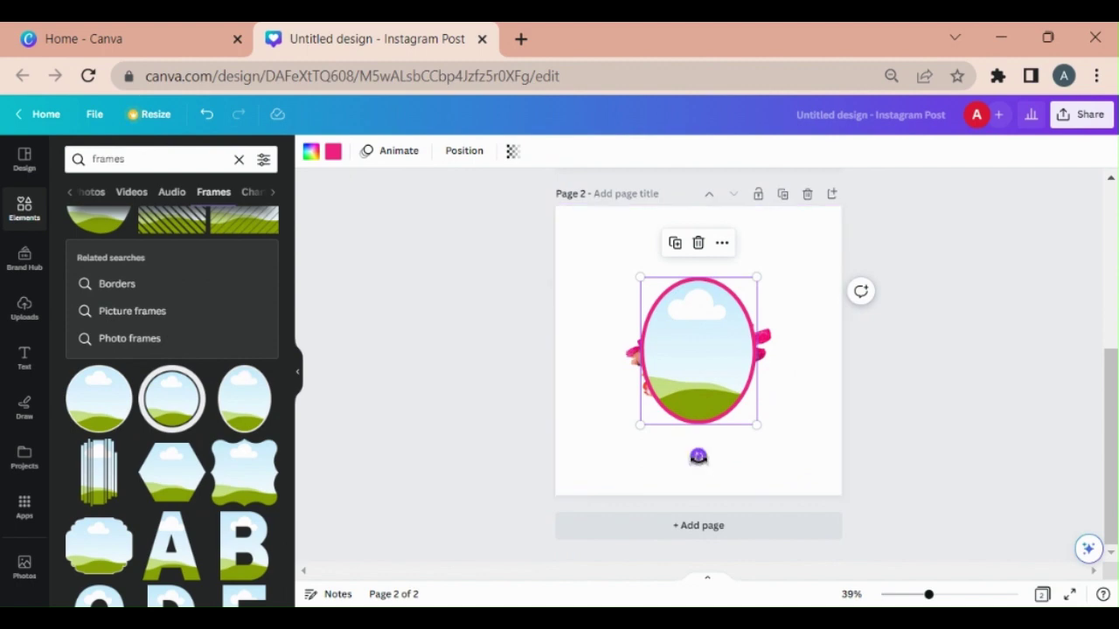
pyautogui.moveTo(699, 456); pyautogui.dragTo(549, 352)
pyautogui.moveTo(672, 335); pyautogui.dragTo(714, 419)
pyautogui.scroll(3, 831, 271)
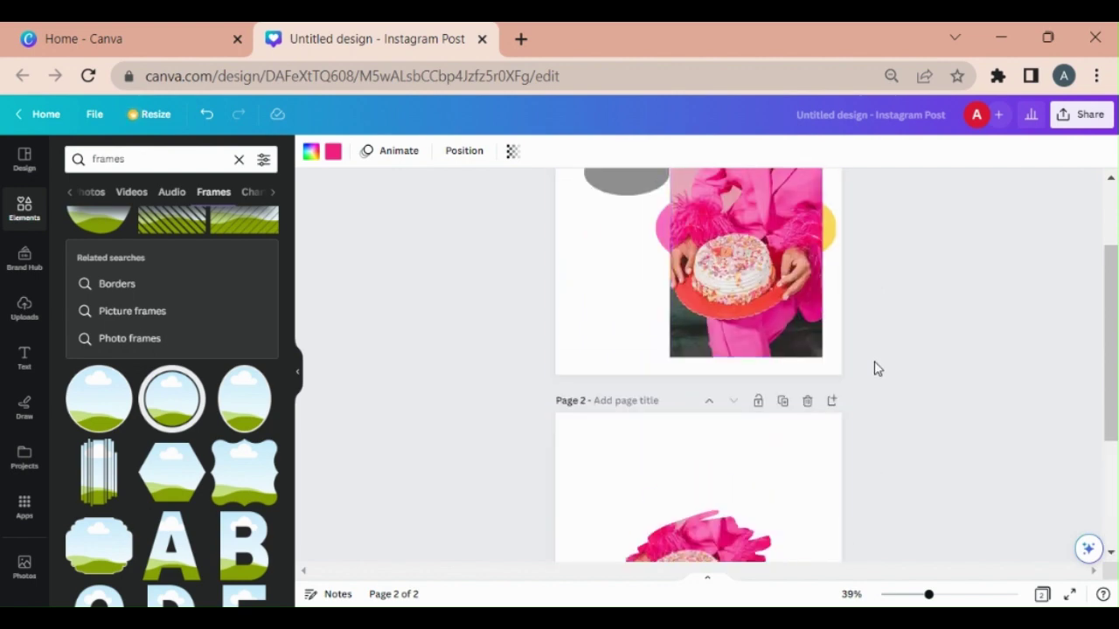
pyautogui.scroll(-3, 878, 362)
# - Fill the oval frame with a pasted cake photo and move the brush-stroke photo top-left
pyautogui.hotkey('ctrl', 'v')
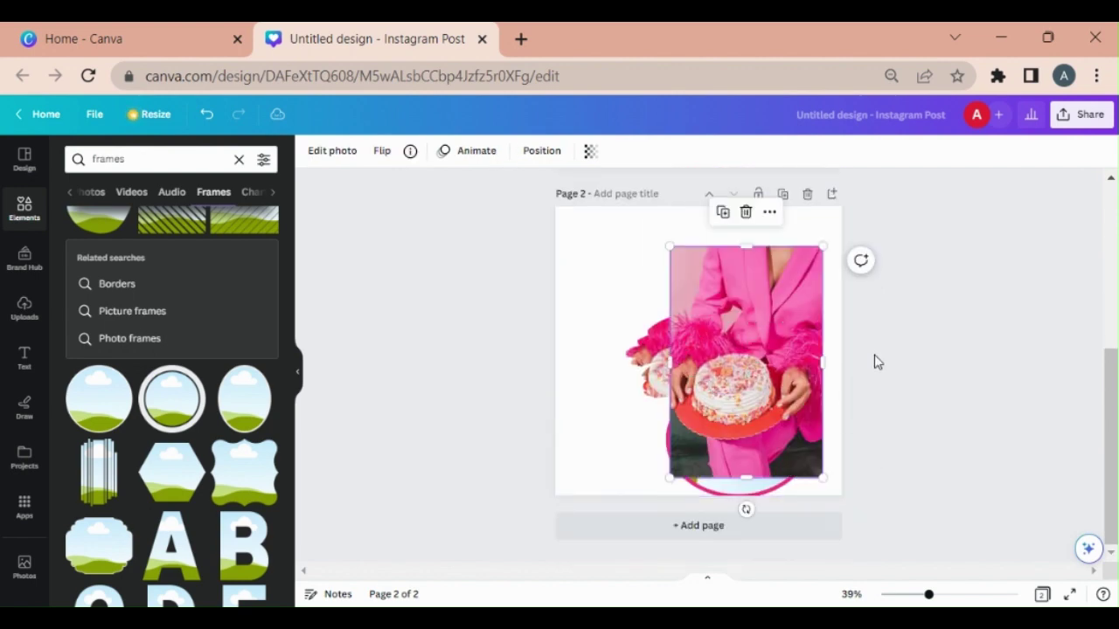
pyautogui.moveTo(748, 308); pyautogui.dragTo(773, 388)
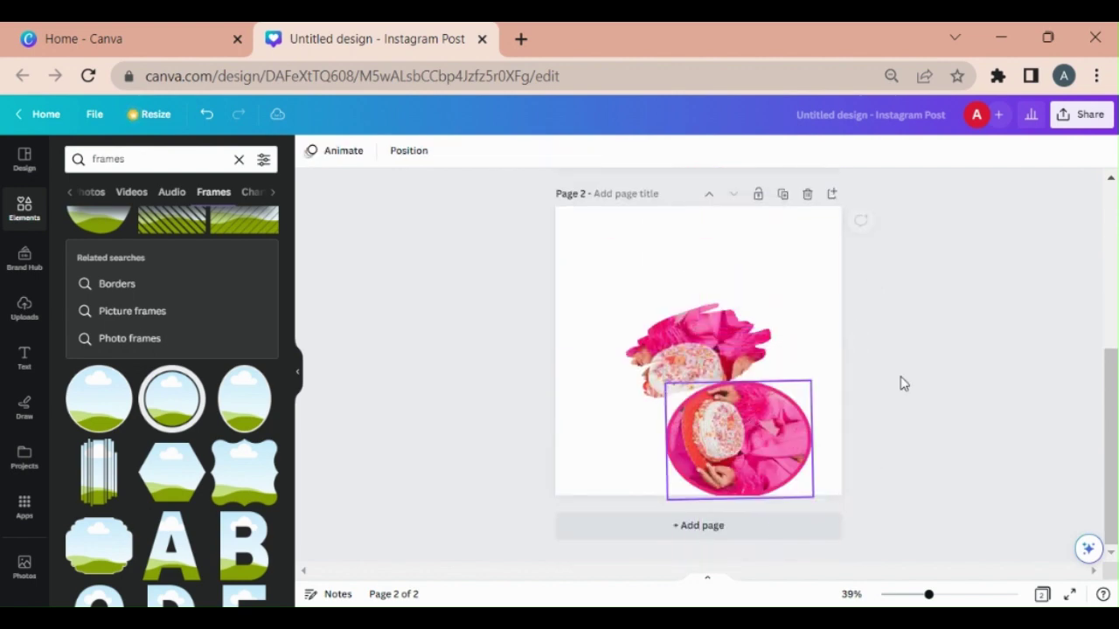
pyautogui.moveTo(704, 337); pyautogui.dragTo(642, 257)
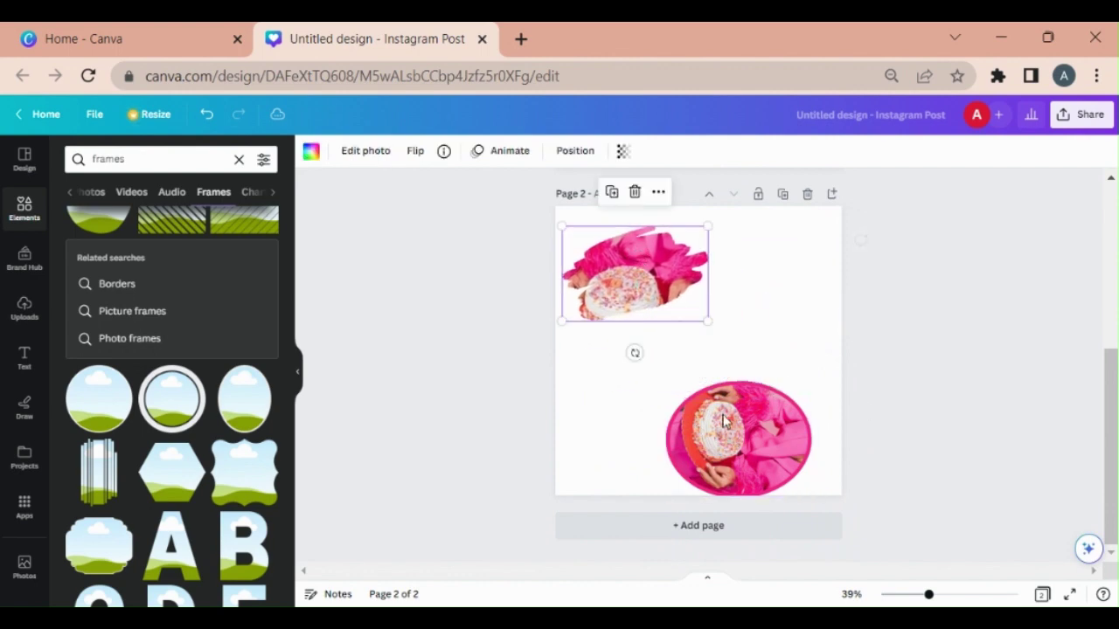
pyautogui.click(739, 376)
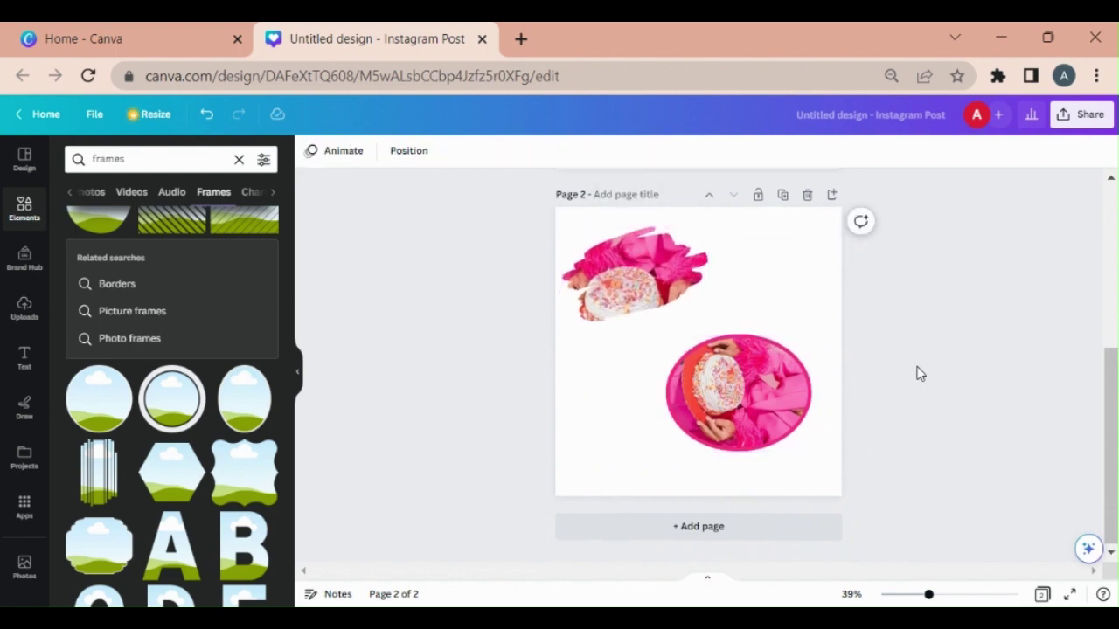
# - Rotate the oval cake photo back to 0° and enlarge it from its top-right corner
pyautogui.click(494, 452)
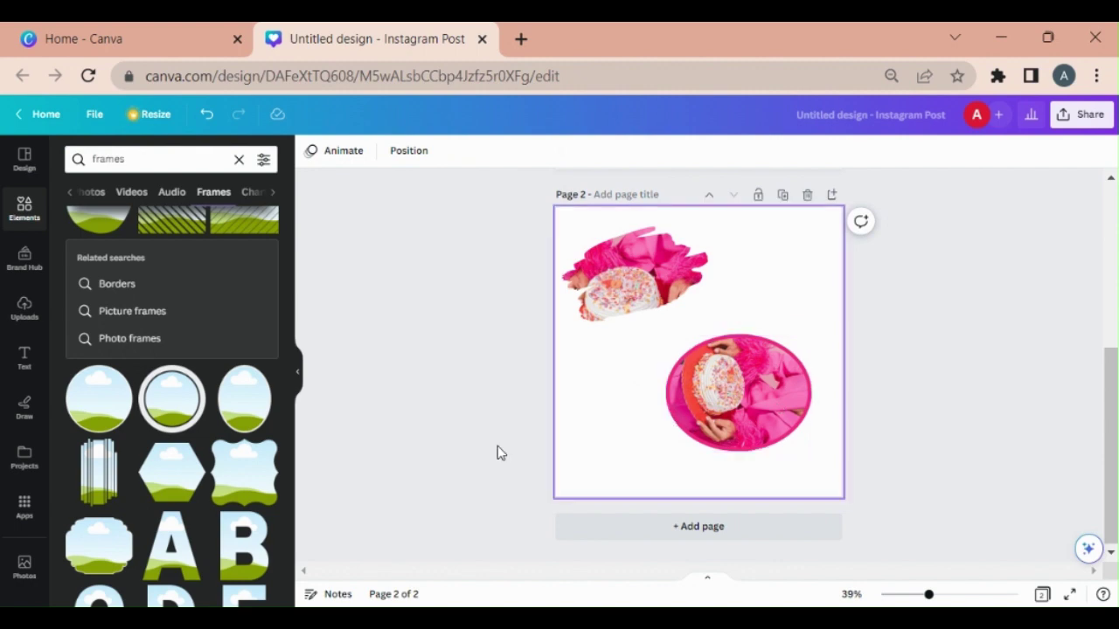
pyautogui.scroll(-5, 188, 424)
pyautogui.scroll(-8, 188, 428)
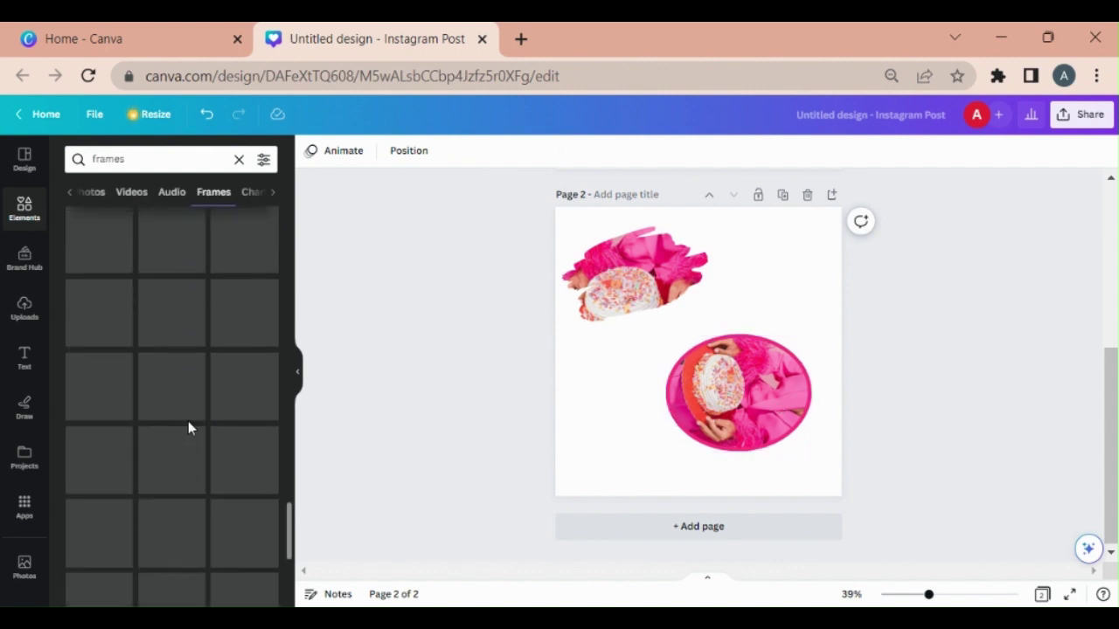
pyautogui.scroll(-5, 188, 429)
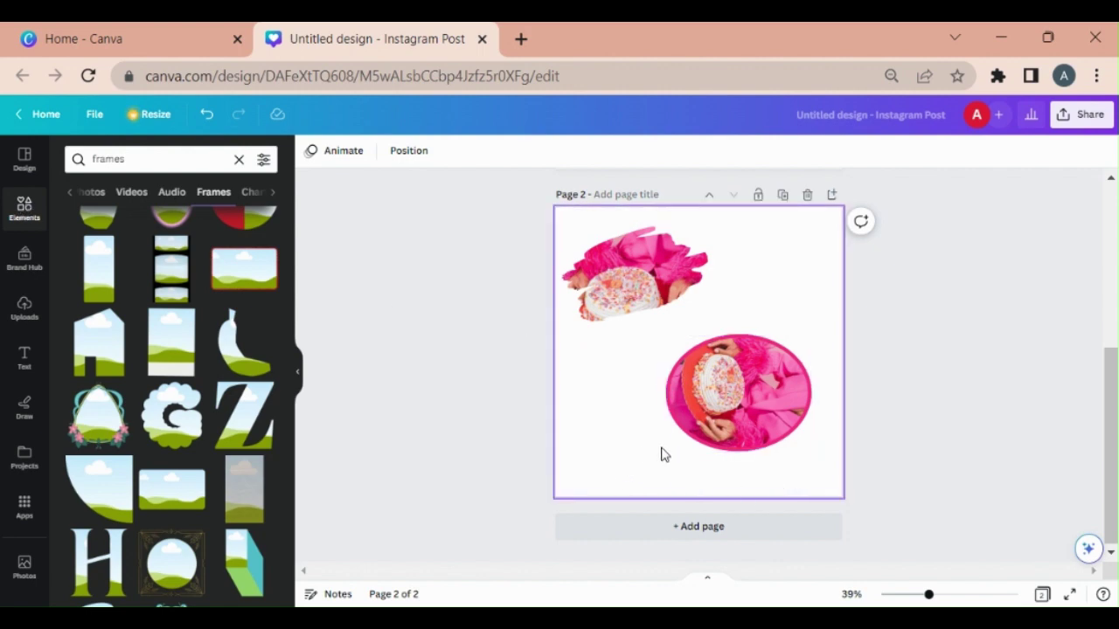
pyautogui.click(680, 408)
pyautogui.moveTo(630, 389); pyautogui.dragTo(752, 502)
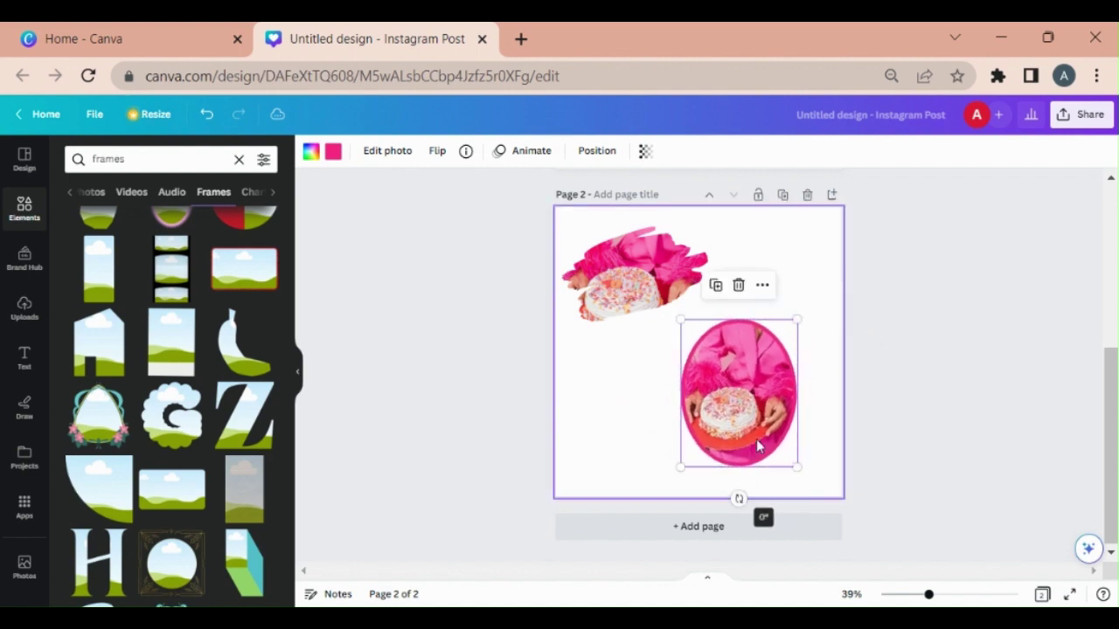
pyautogui.moveTo(797, 320); pyautogui.dragTo(836, 271)
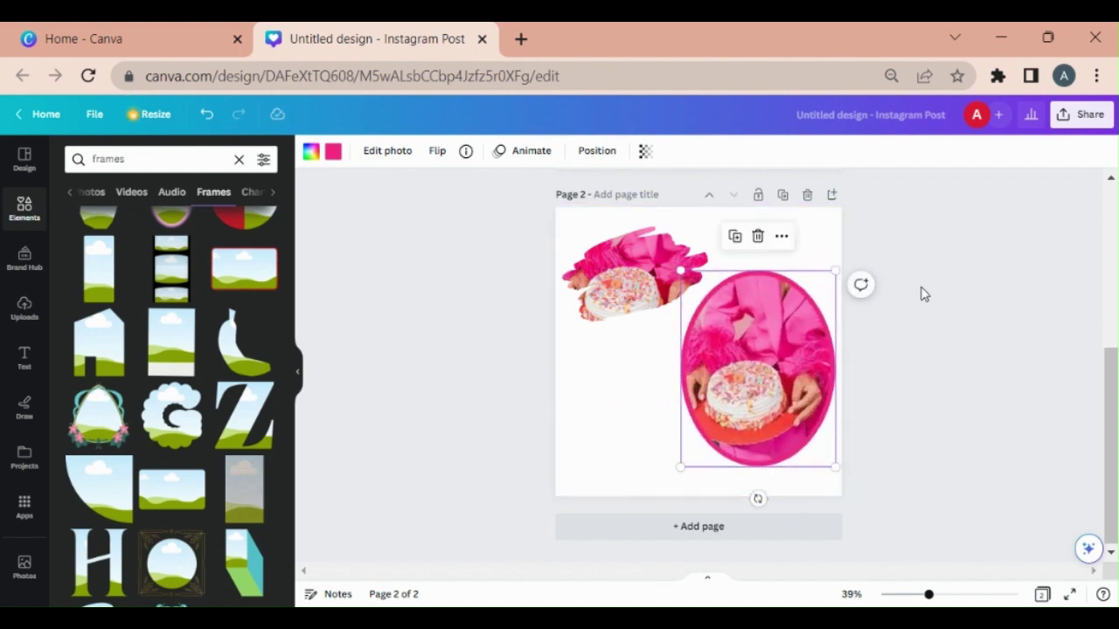
pyautogui.scroll(5, 943, 313)
pyautogui.scroll(-5, 944, 314)
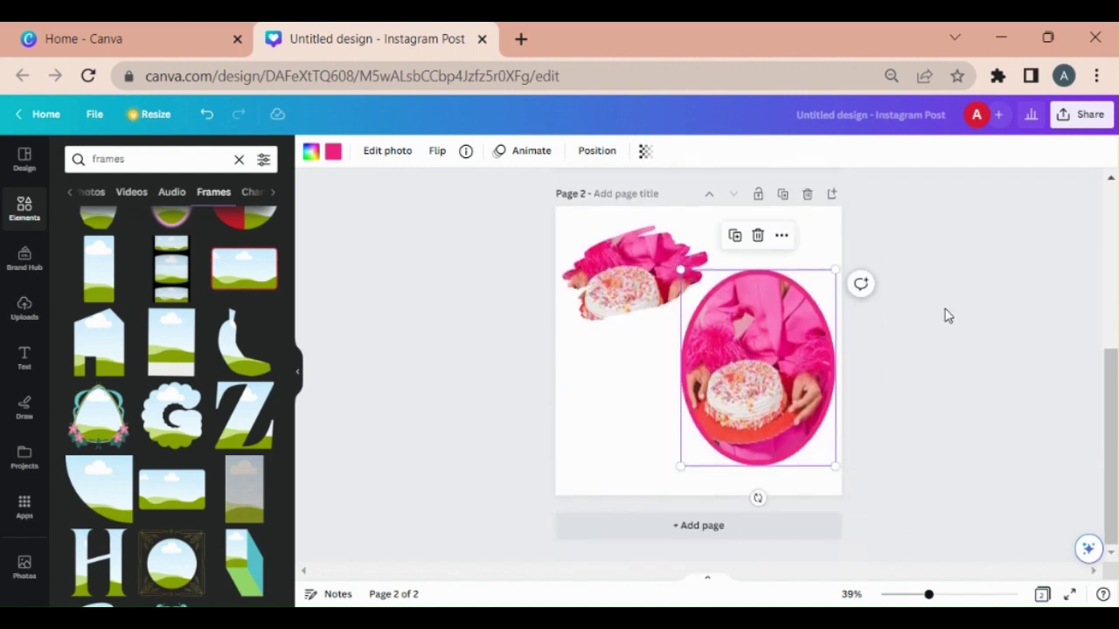